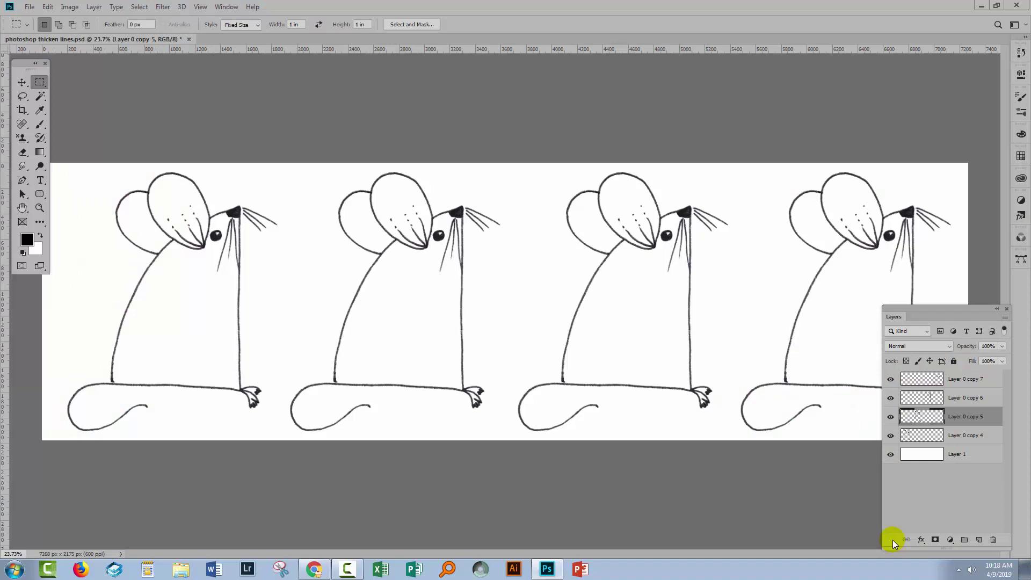
- Hide and reshow the white background to check transparency, and nudge the Layers panel right
{"action": "left_click", "coordinate": [890, 455]}
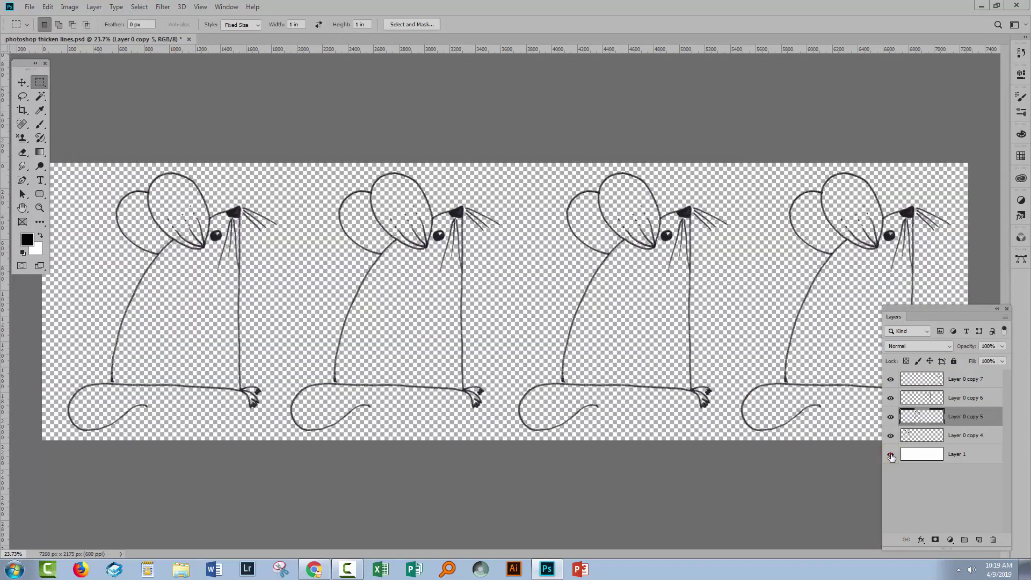
{"action": "left_click", "coordinate": [890, 454]}
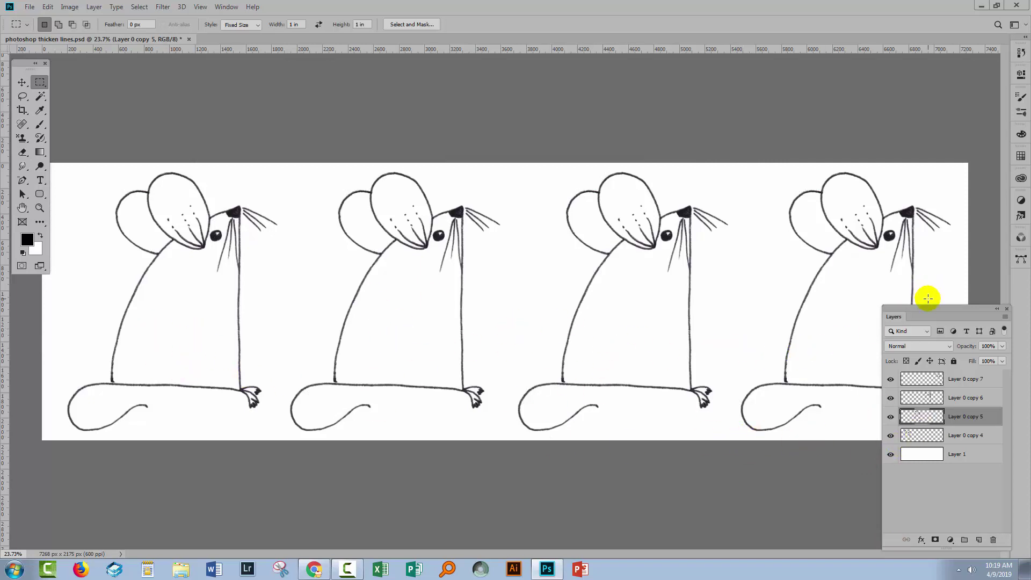
{"action": "mouse_move", "coordinate": [924, 306]}
{"action": "left_mouse_down"}
{"action": "mouse_move", "coordinate": [949, 304]}
{"action": "mouse_move", "coordinate": [939, 307]}
{"action": "left_mouse_up"}
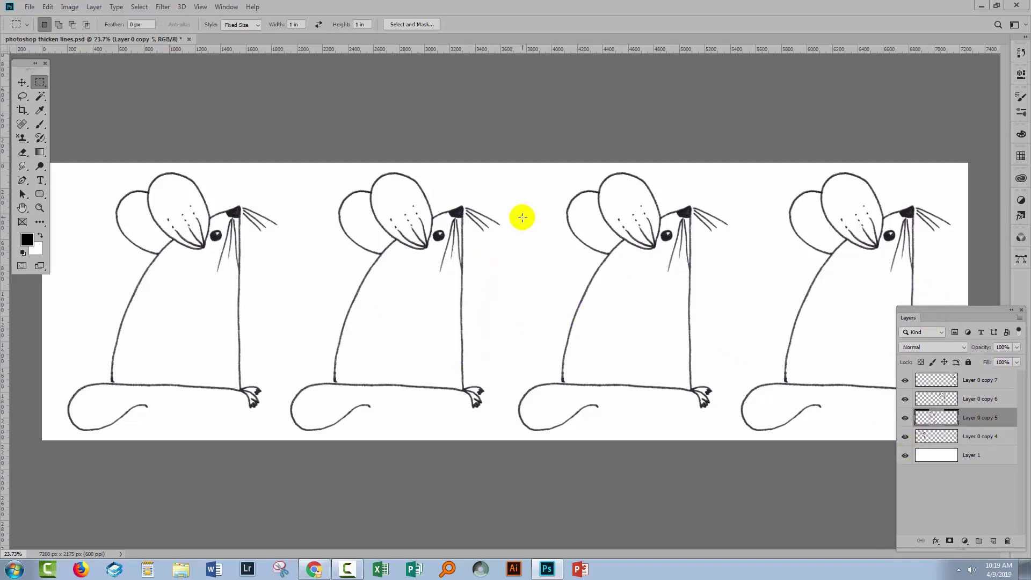
- Stroke the second mouse's lines (Layer 0 copy 5) with 7 px black Inside, then deselect
{"action": "left_click", "coordinate": [931, 418], "text": "ctrl"}
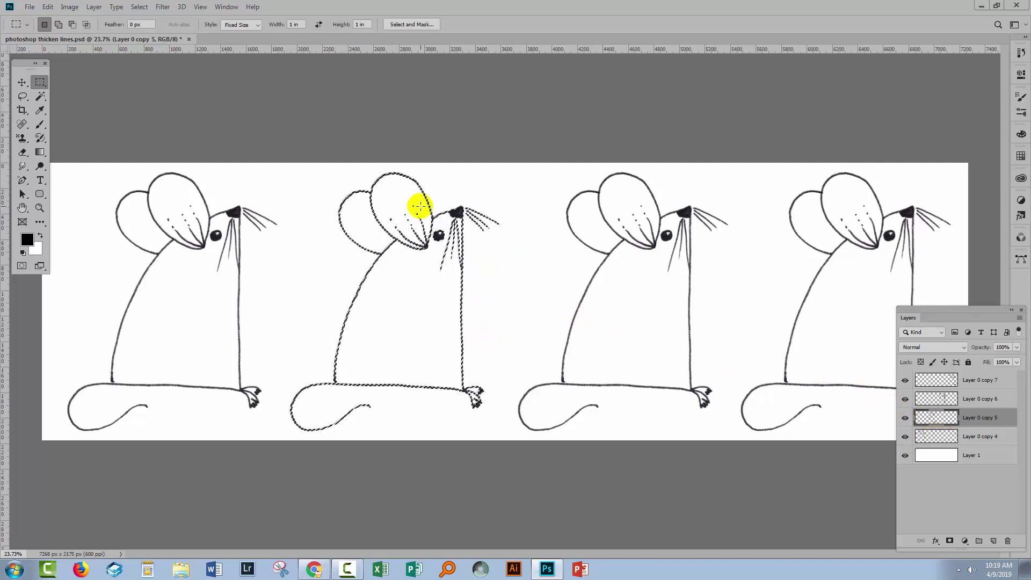
{"action": "left_click", "coordinate": [48, 7]}
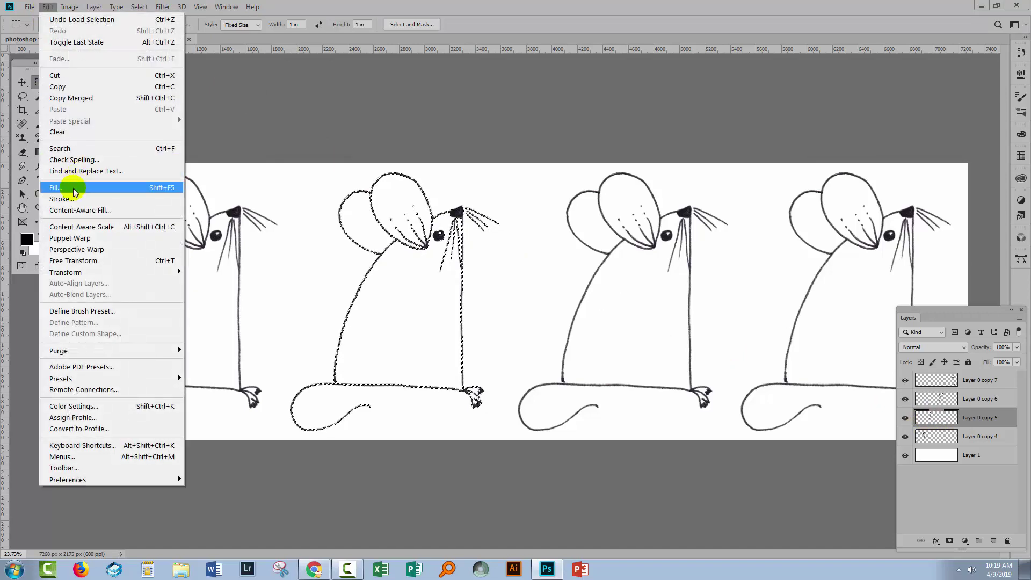
{"action": "left_click", "coordinate": [62, 199]}
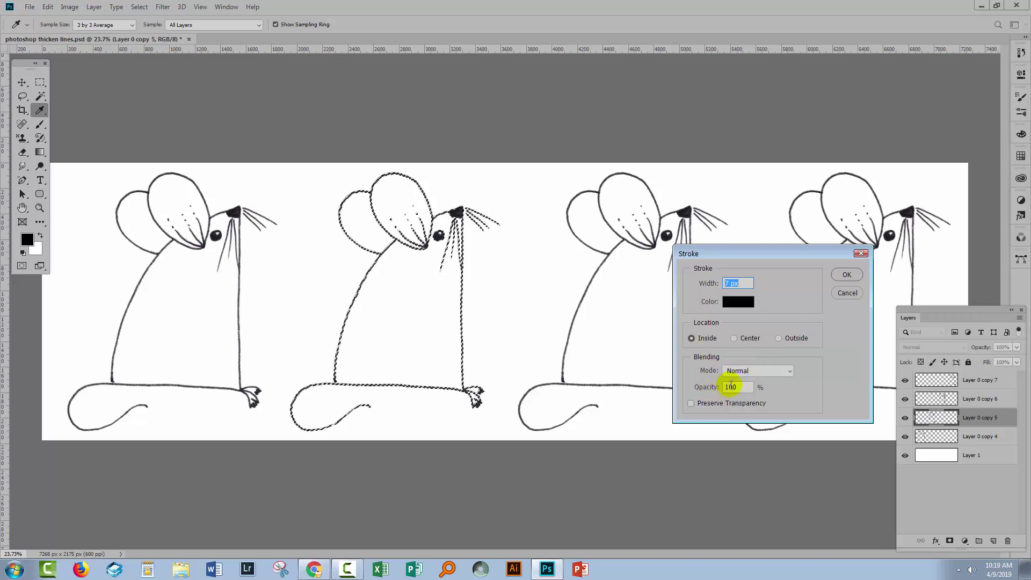
{"action": "left_click", "coordinate": [846, 275]}
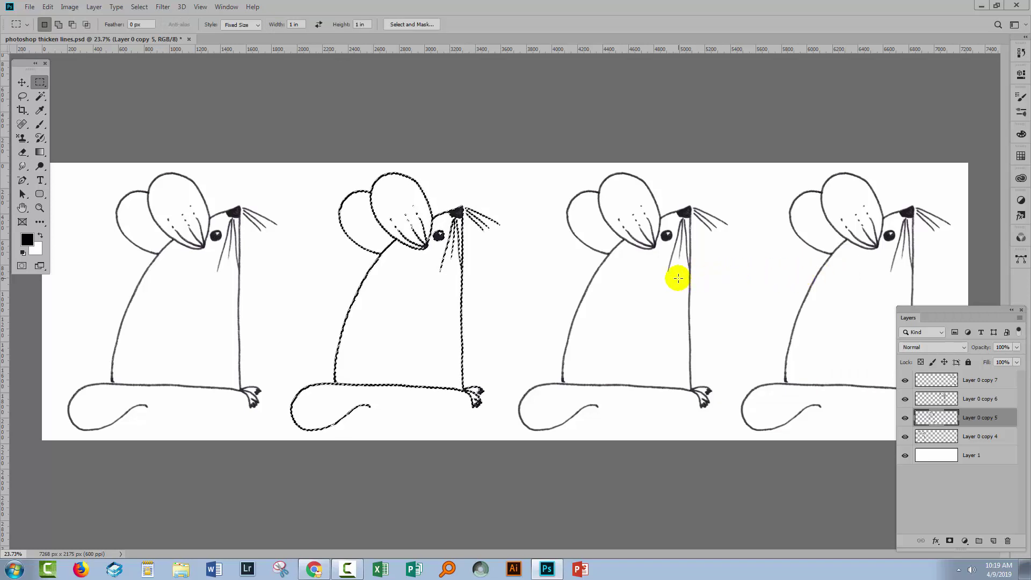
{"action": "key", "text": "ctrl+d"}
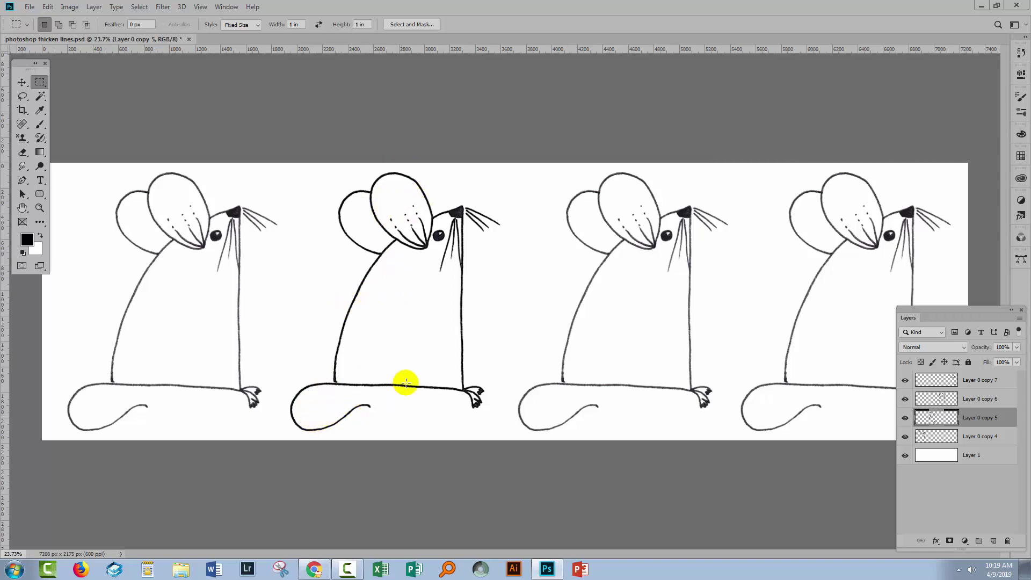
- Stroke the third mouse's lines (Layer 0 copy 6) with 7 px at Center location, then deselect
{"action": "left_click", "coordinate": [944, 400]}
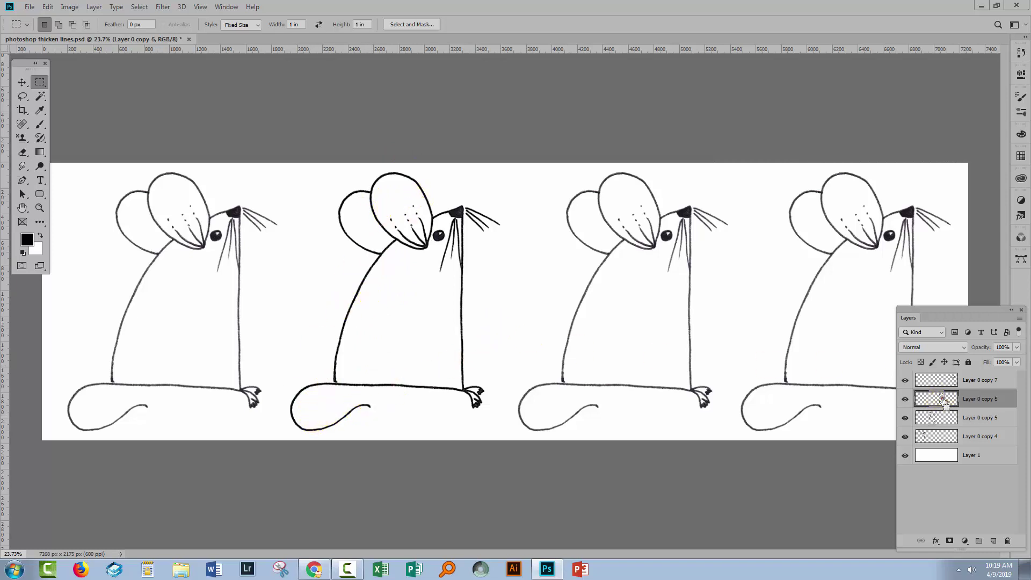
{"action": "left_click", "coordinate": [944, 400], "text": "ctrl"}
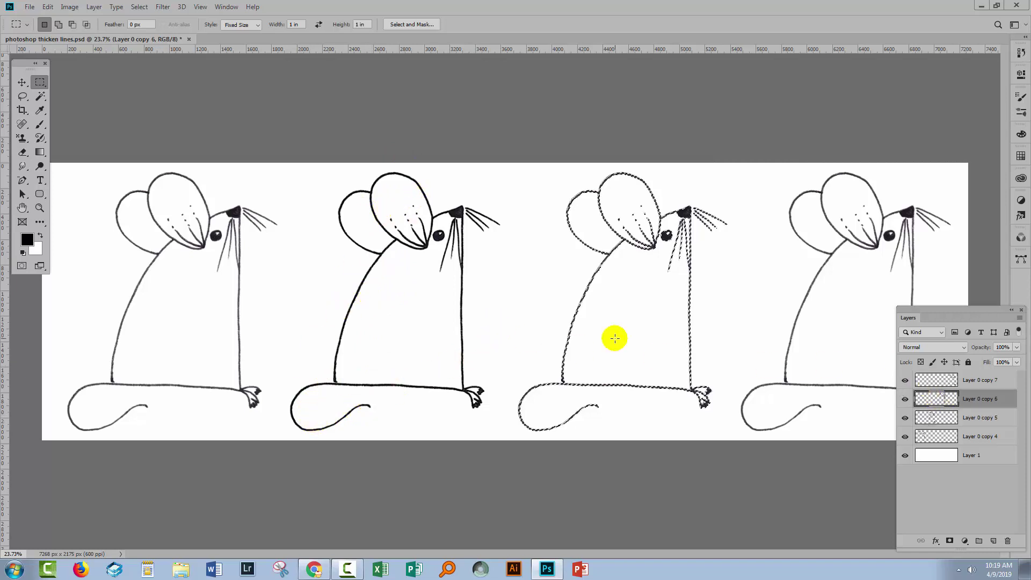
{"action": "left_click", "coordinate": [47, 8]}
{"action": "left_click", "coordinate": [88, 197]}
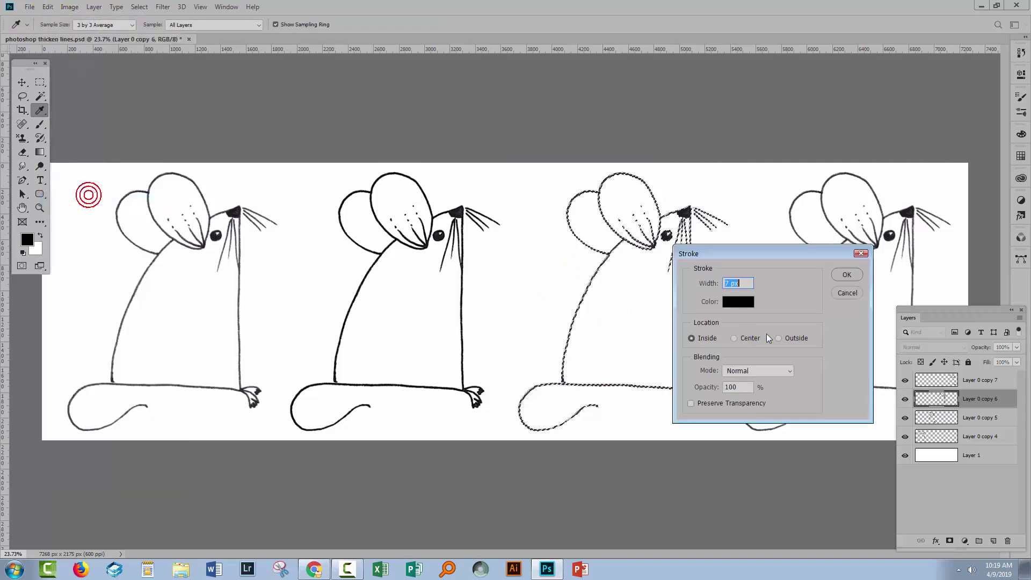
{"action": "left_click", "coordinate": [734, 339]}
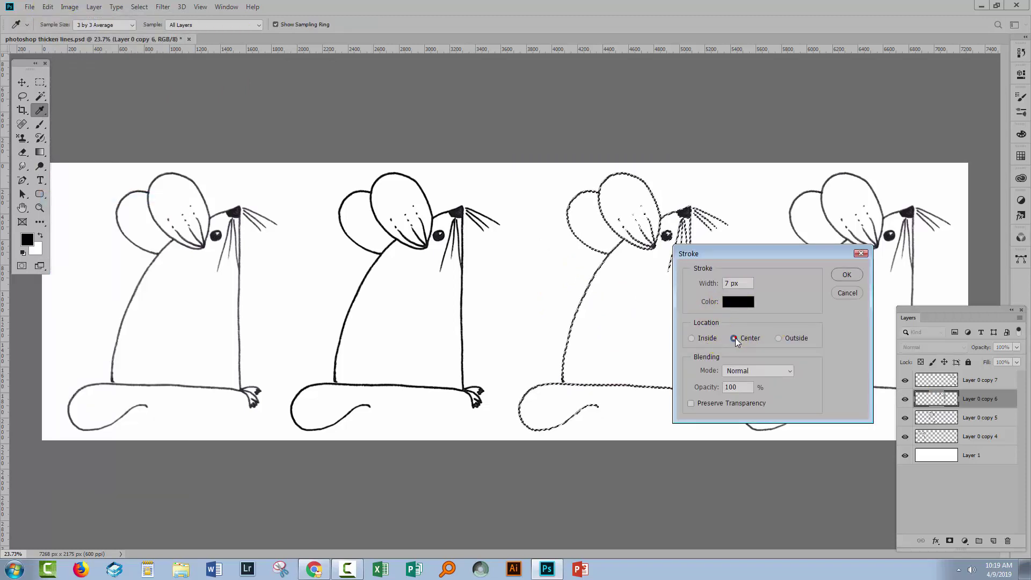
{"action": "left_click", "coordinate": [848, 275]}
{"action": "key", "text": "m"}
{"action": "key", "text": "ctrl+d"}
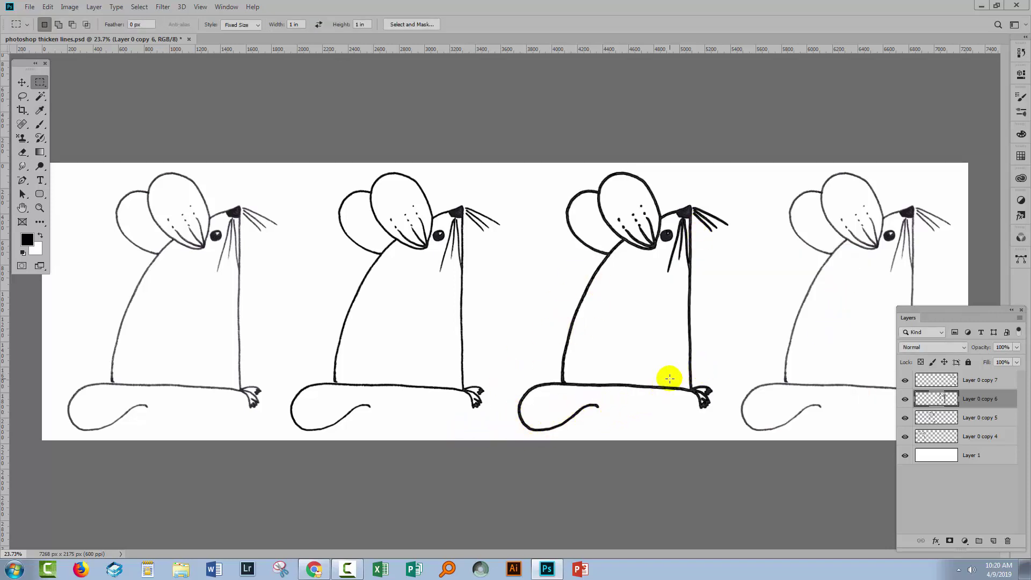
- Stroke the fourth mouse's lines (Layer 0 copy 7) at Outside location, then deselect
{"action": "left_click", "coordinate": [936, 380]}
{"action": "left_click", "coordinate": [936, 380], "text": "ctrl"}
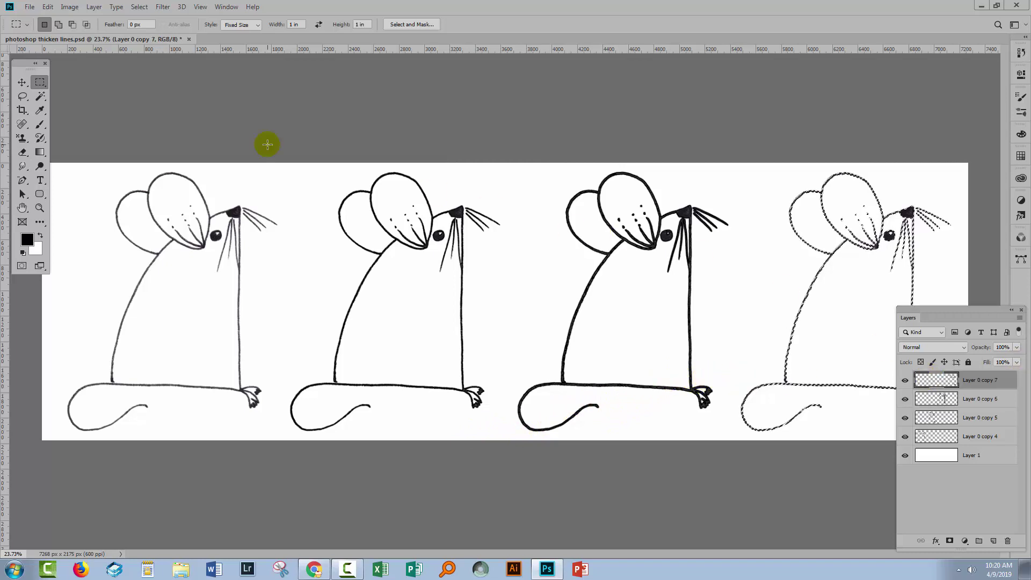
{"action": "left_click", "coordinate": [47, 7]}
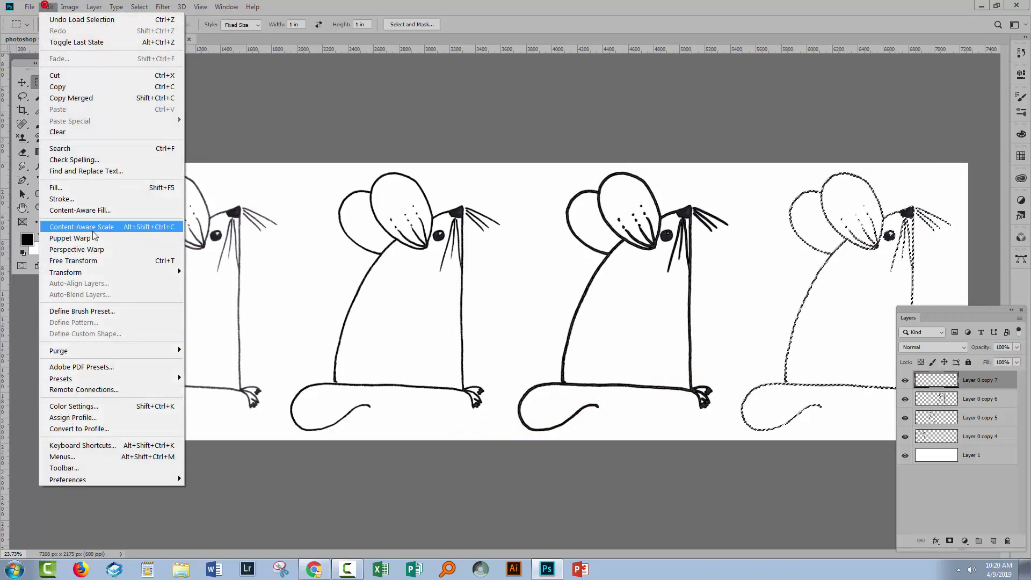
{"action": "left_click", "coordinate": [105, 203]}
{"action": "left_click", "coordinate": [778, 338]}
{"action": "left_click", "coordinate": [846, 274]}
{"action": "key", "text": "m"}
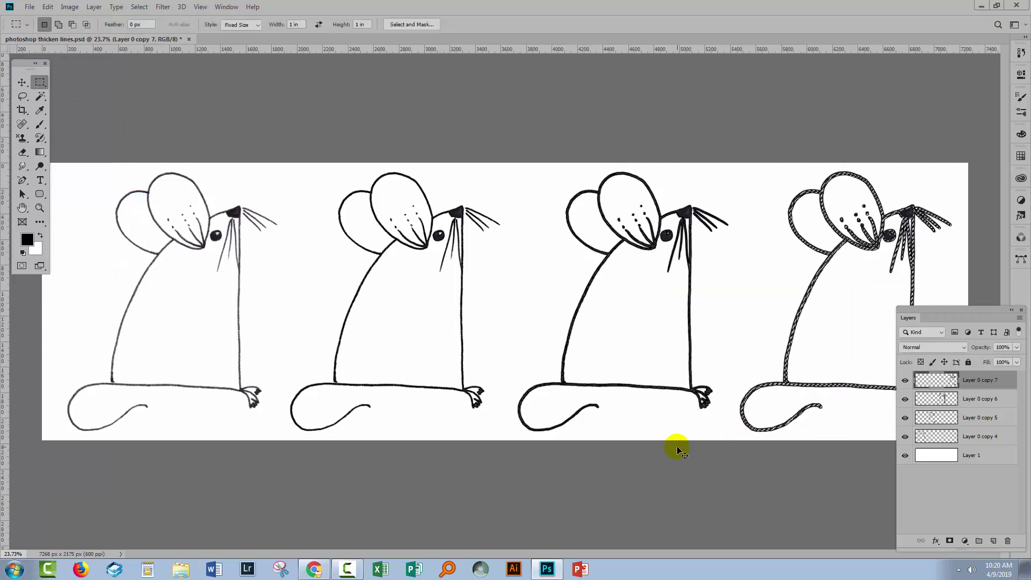
{"action": "key", "text": "ctrl+d"}
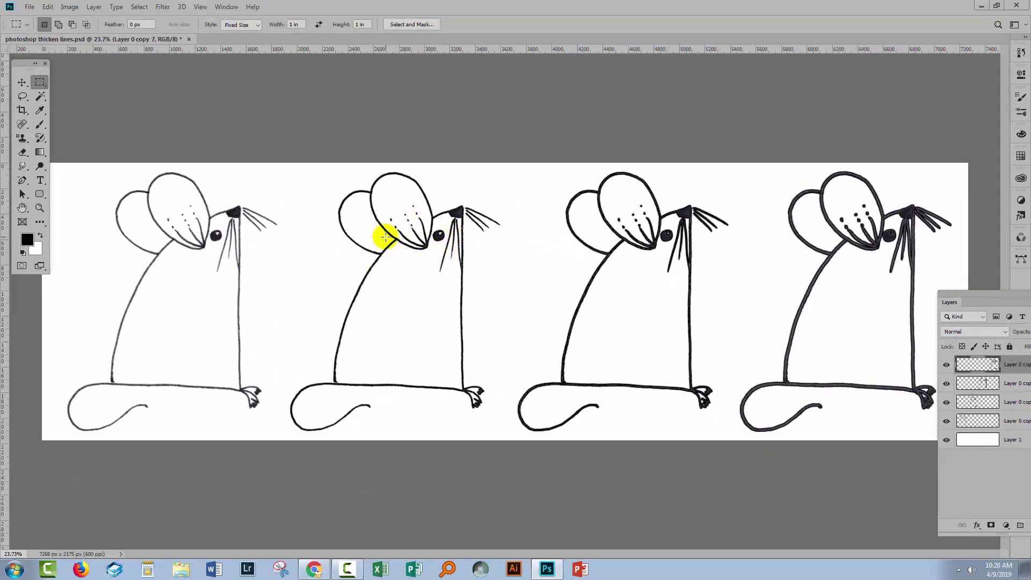
- Restroke the second mouse (Layer 0 copy 5) with a 50 px Inside stroke, then deselect
{"action": "left_click", "coordinate": [980, 402]}
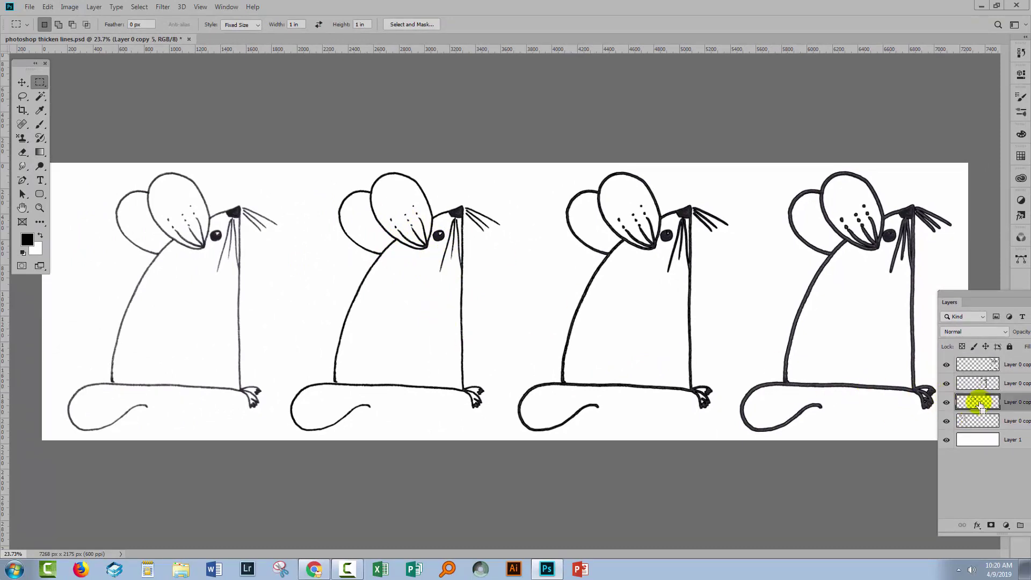
{"action": "left_click", "coordinate": [973, 402], "text": "ctrl"}
{"action": "left_click", "coordinate": [48, 7]}
{"action": "left_click", "coordinate": [89, 200]}
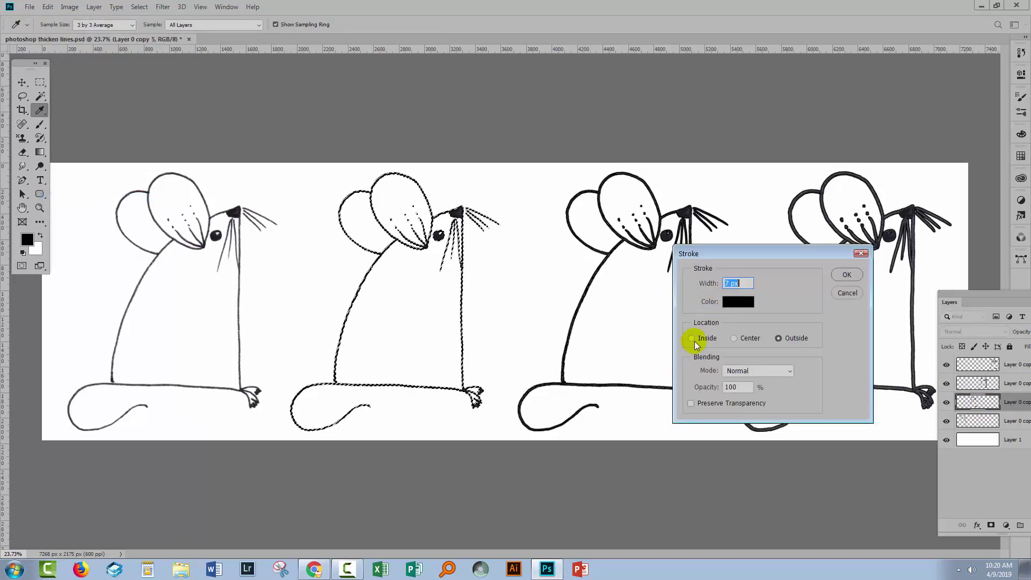
{"action": "left_click", "coordinate": [691, 338]}
{"action": "double_click", "coordinate": [737, 283]}
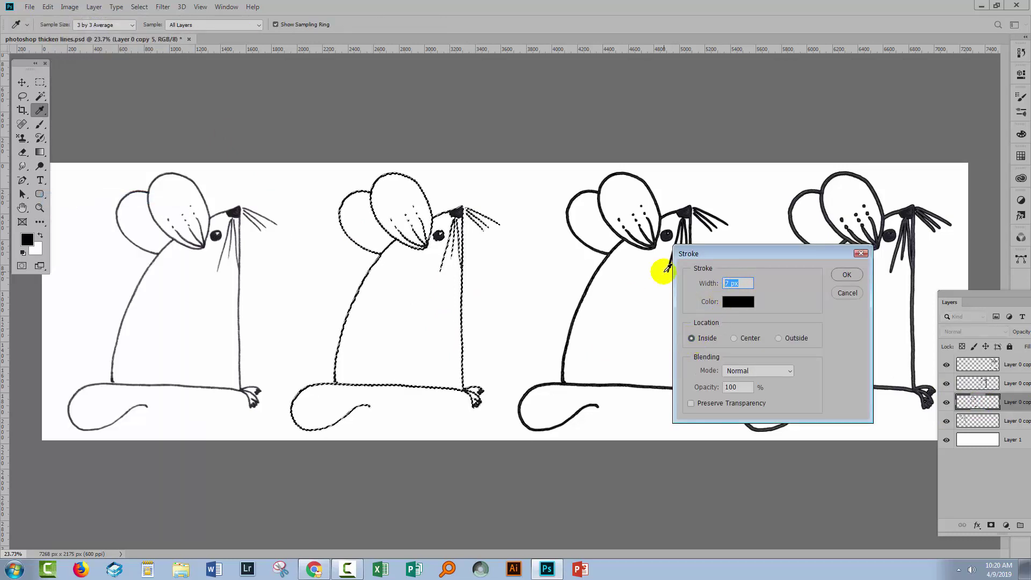
{"action": "type", "text": "50"}
{"action": "key", "text": "Tab"}
{"action": "left_click", "coordinate": [847, 274]}
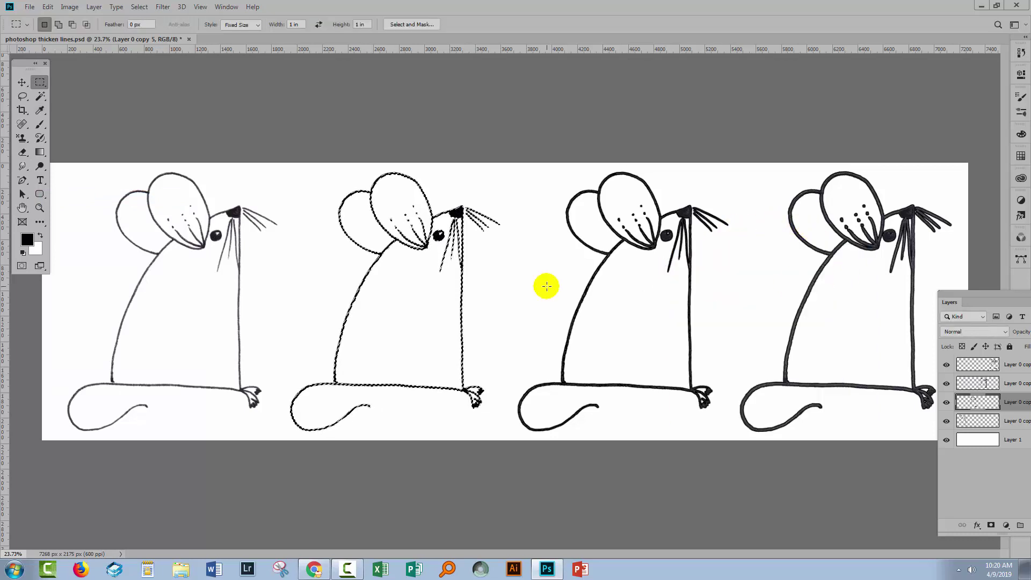
{"action": "key", "text": "ctrl+d"}
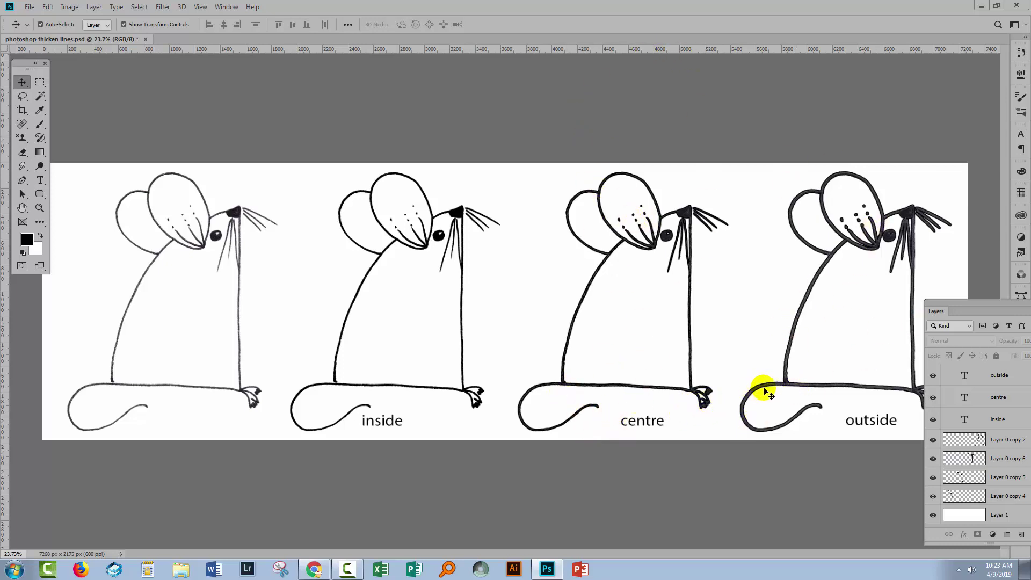
{"action": "left_click", "coordinate": [1001, 459]}
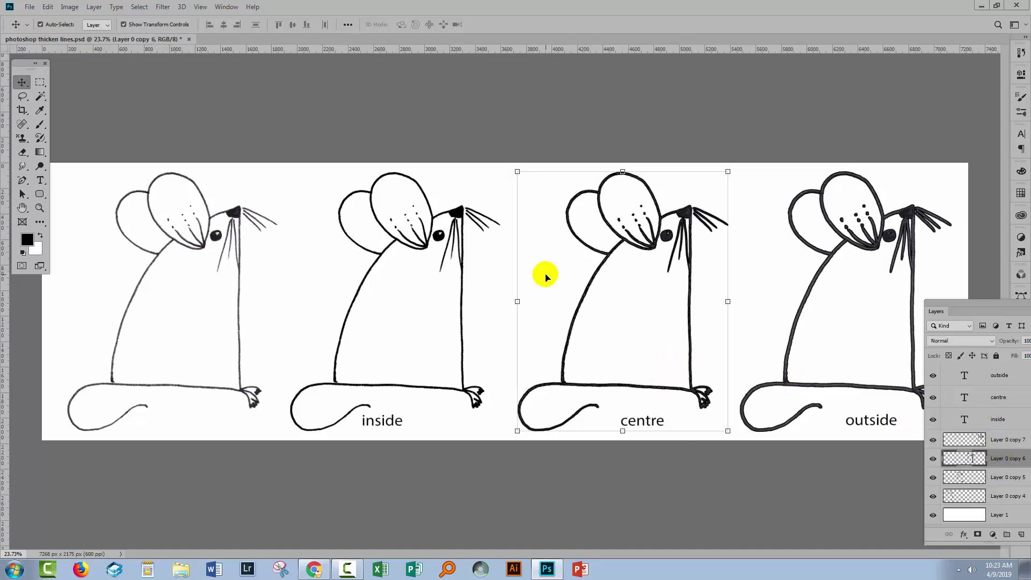
{"action": "left_click", "coordinate": [48, 6]}
{"action": "left_click", "coordinate": [129, 200]}
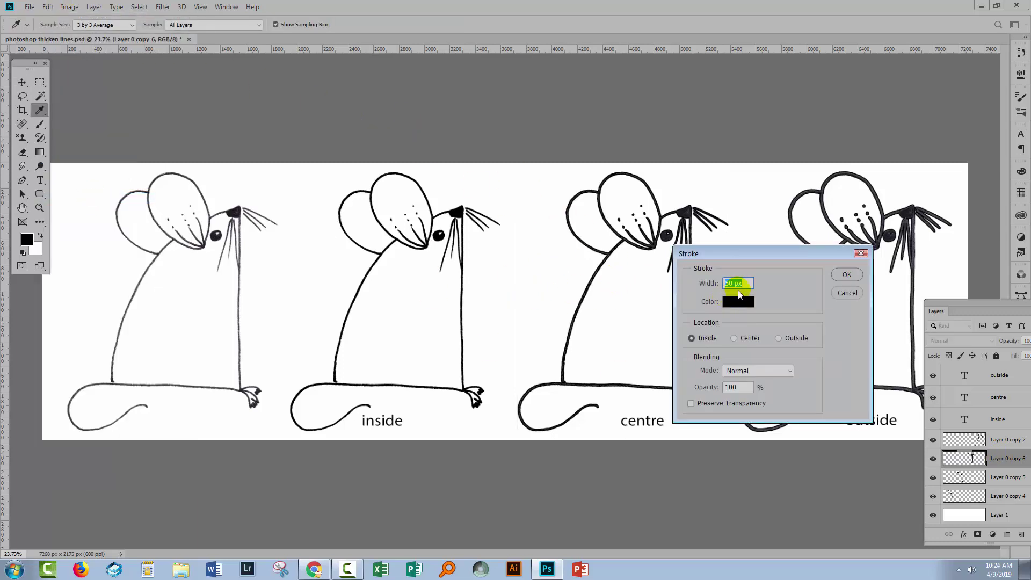
{"action": "type", "text": "20"}
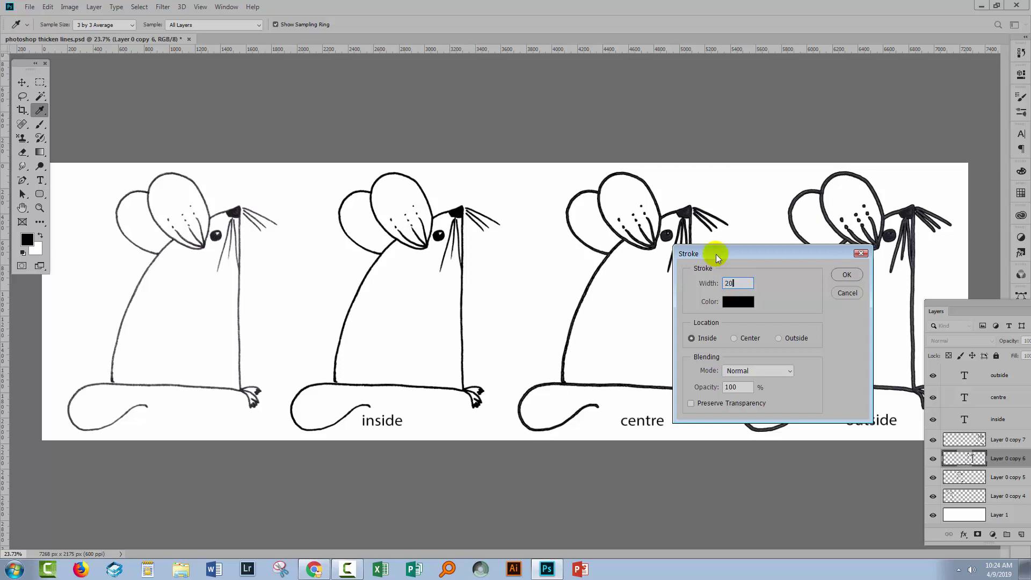
{"action": "key", "text": "Tab"}
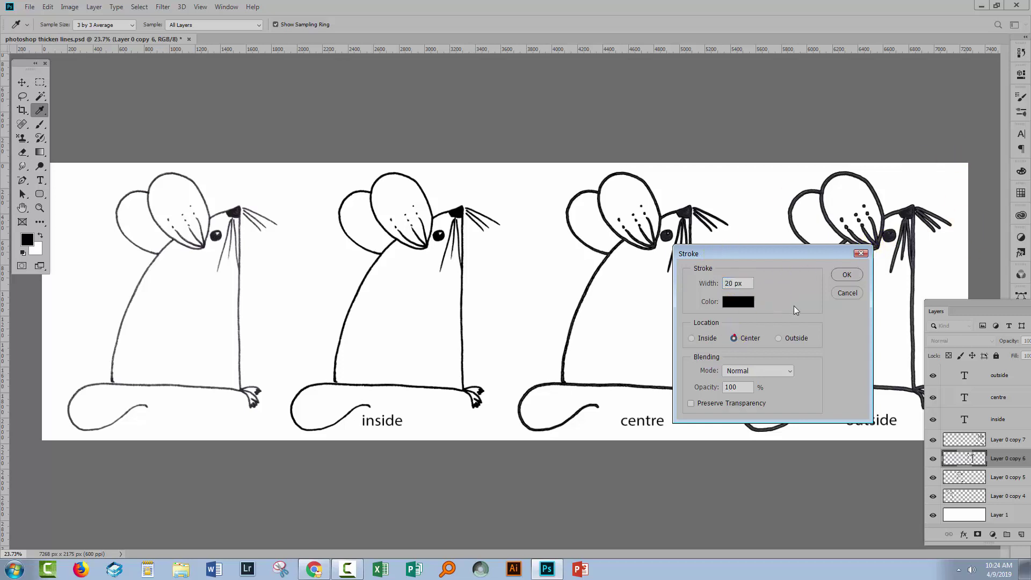
{"action": "left_click", "coordinate": [843, 274]}
{"action": "key", "text": "v"}
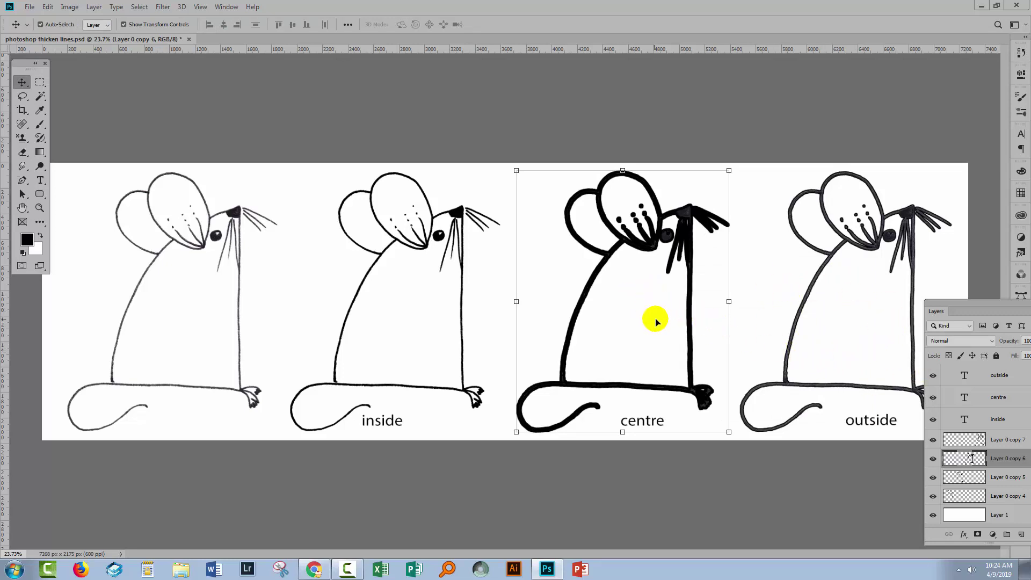
{"action": "key", "text": "ctrl"}
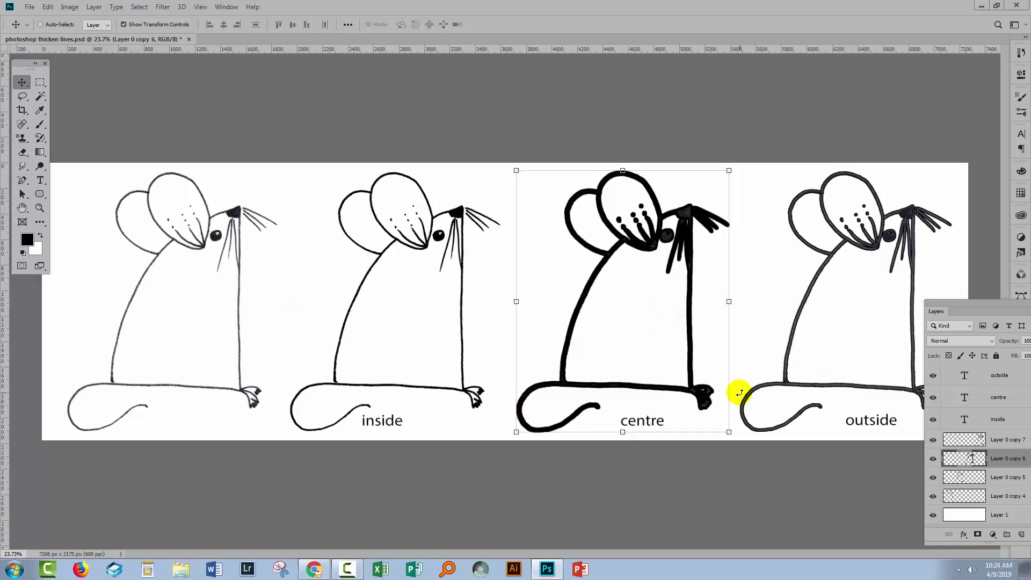
{"action": "key", "text": "ctrl+z"}
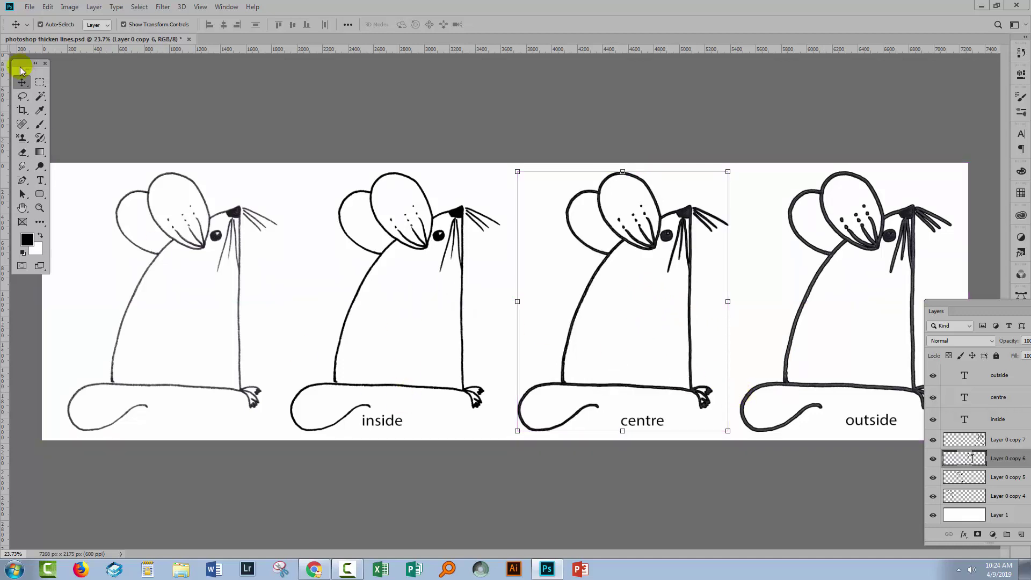
- Deselect the centre mouse's layer by clicking empty Layers panel space
{"action": "left_click", "coordinate": [91, 150]}
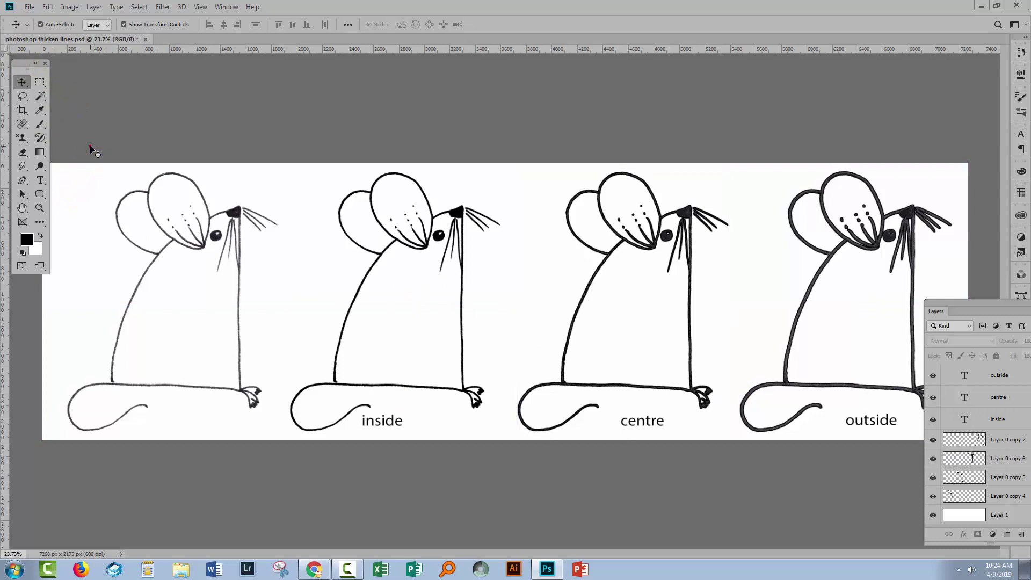